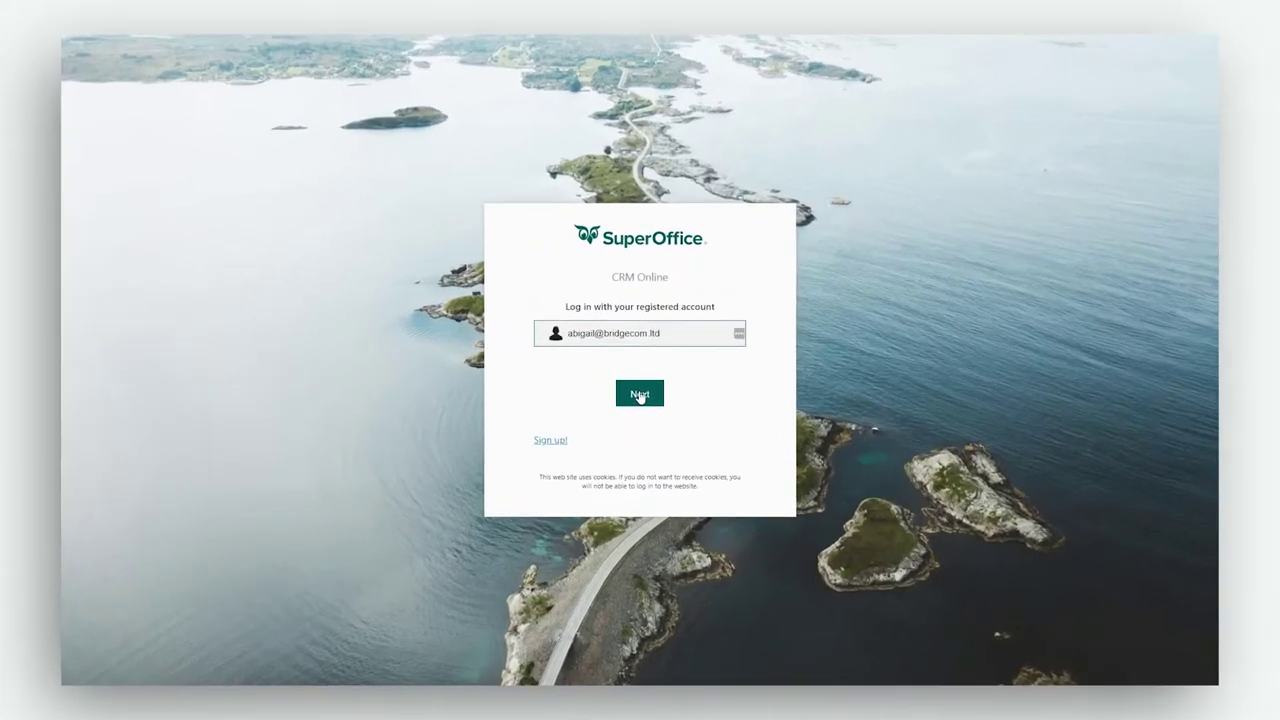
Step: Log in to SuperOffice CRM Online and open the "Newsletter sign up form" from the marketing forms
left_click(640, 396)
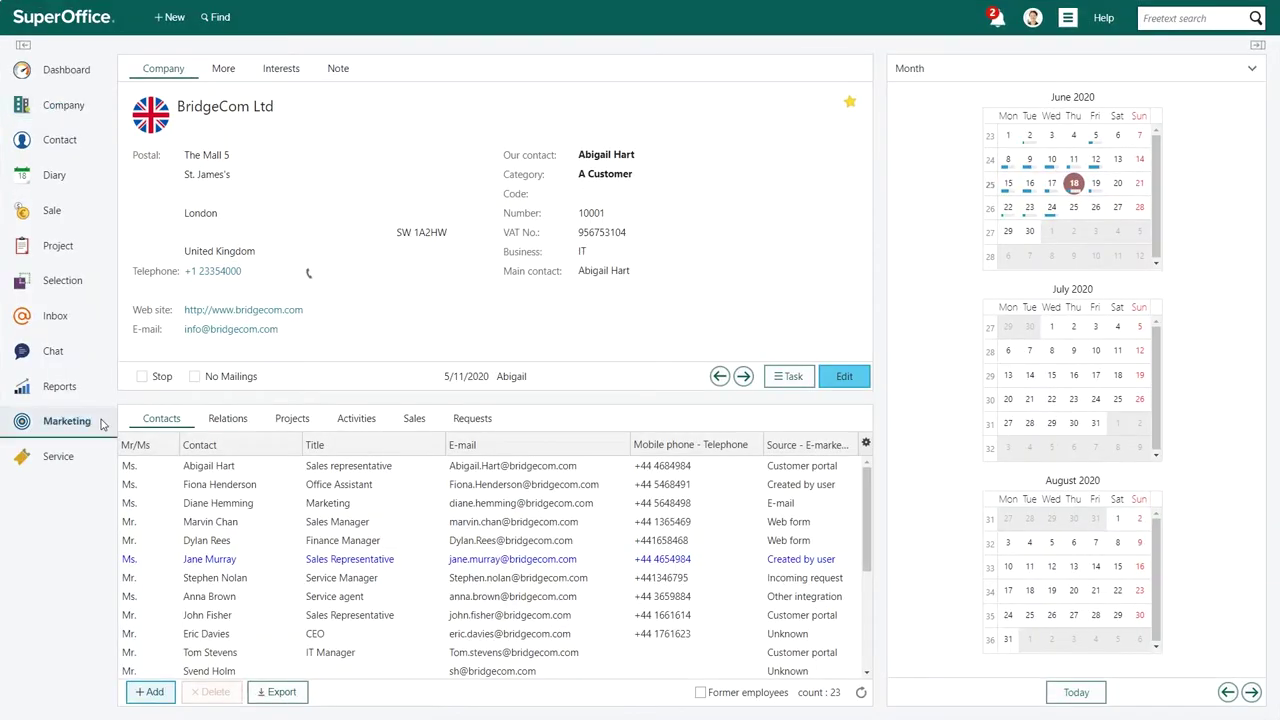
left_click(101, 423)
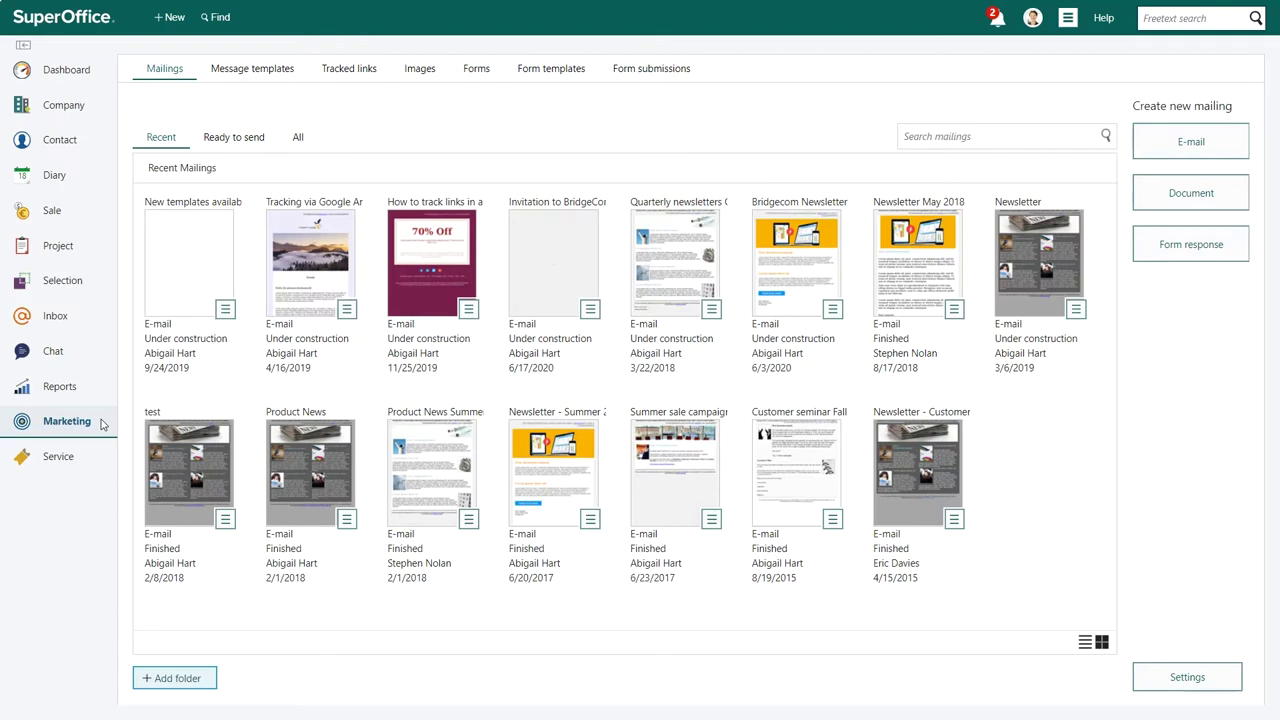
left_click(477, 69)
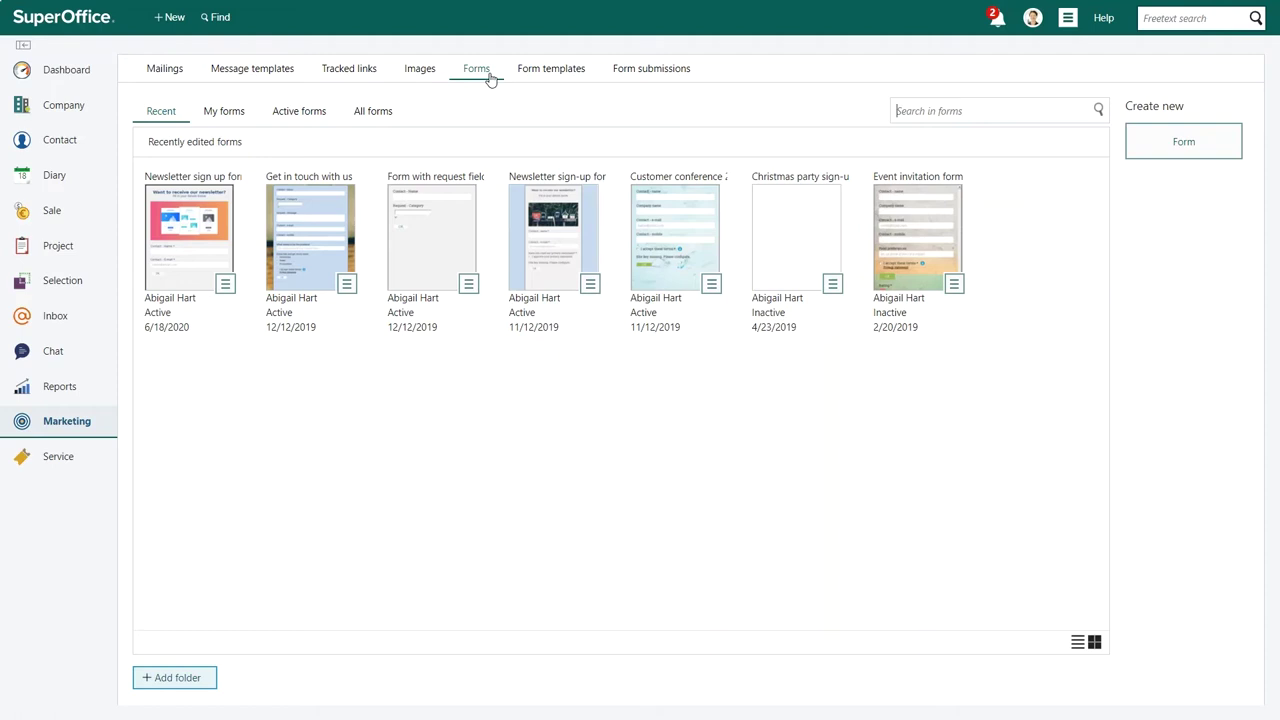
left_click(203, 250)
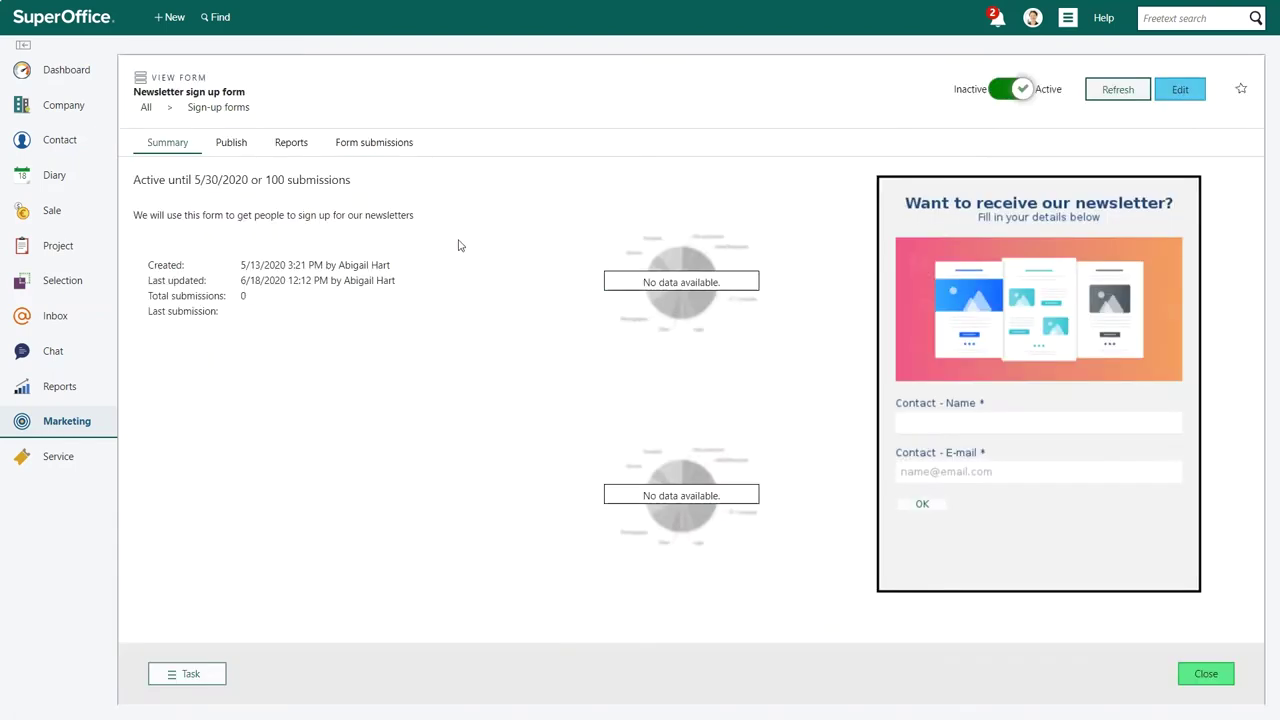
Step: Open the newsletter sign up form for editing and enable double opt-in
left_click(1181, 90)
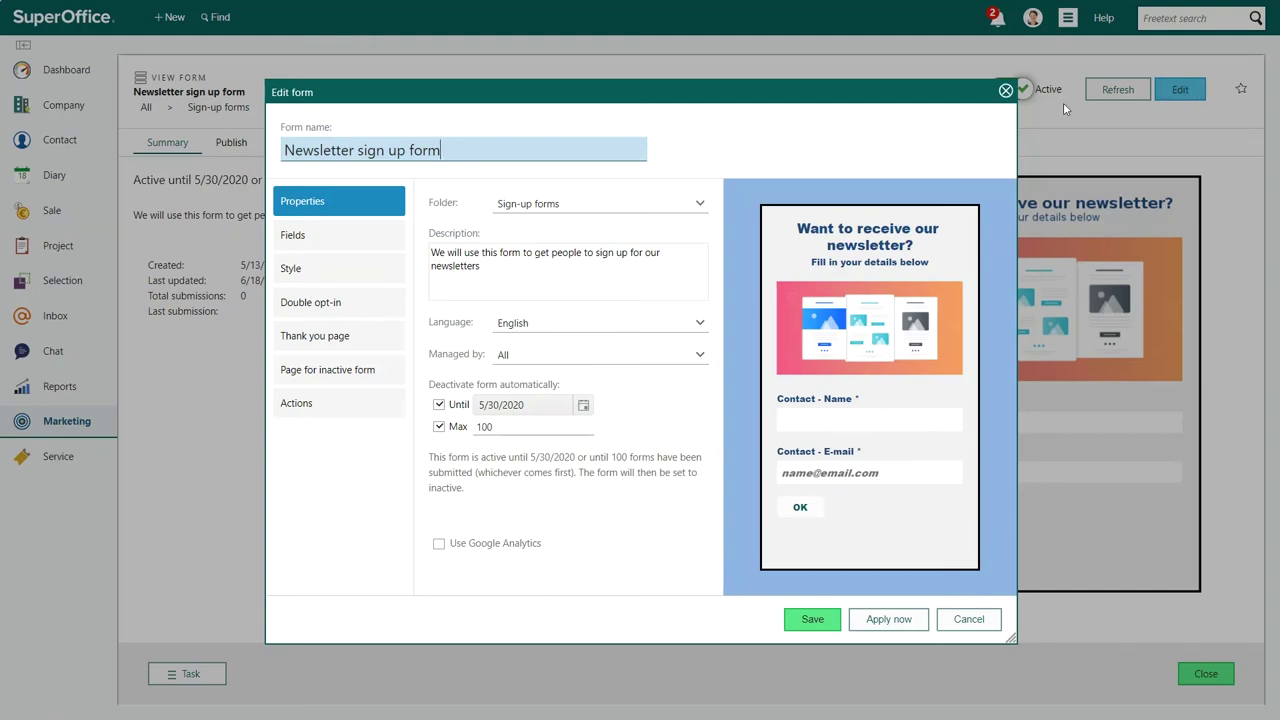
left_click(385, 305)
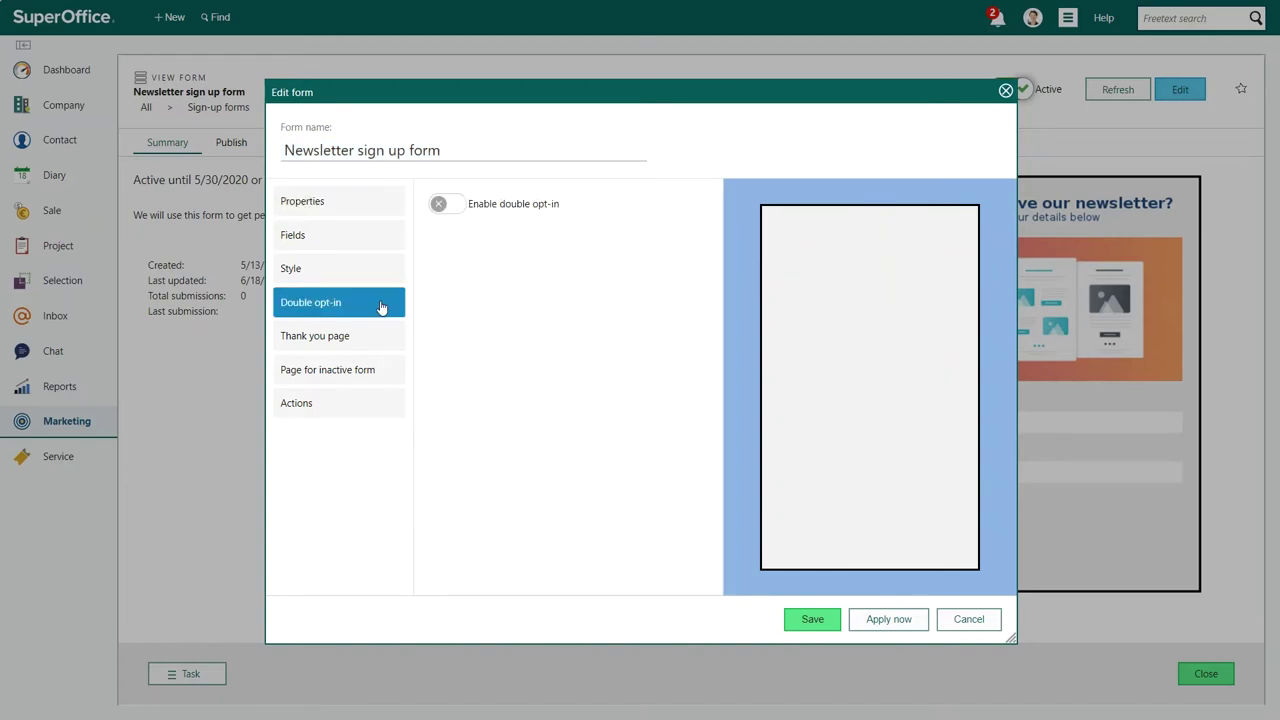
left_click(458, 207)
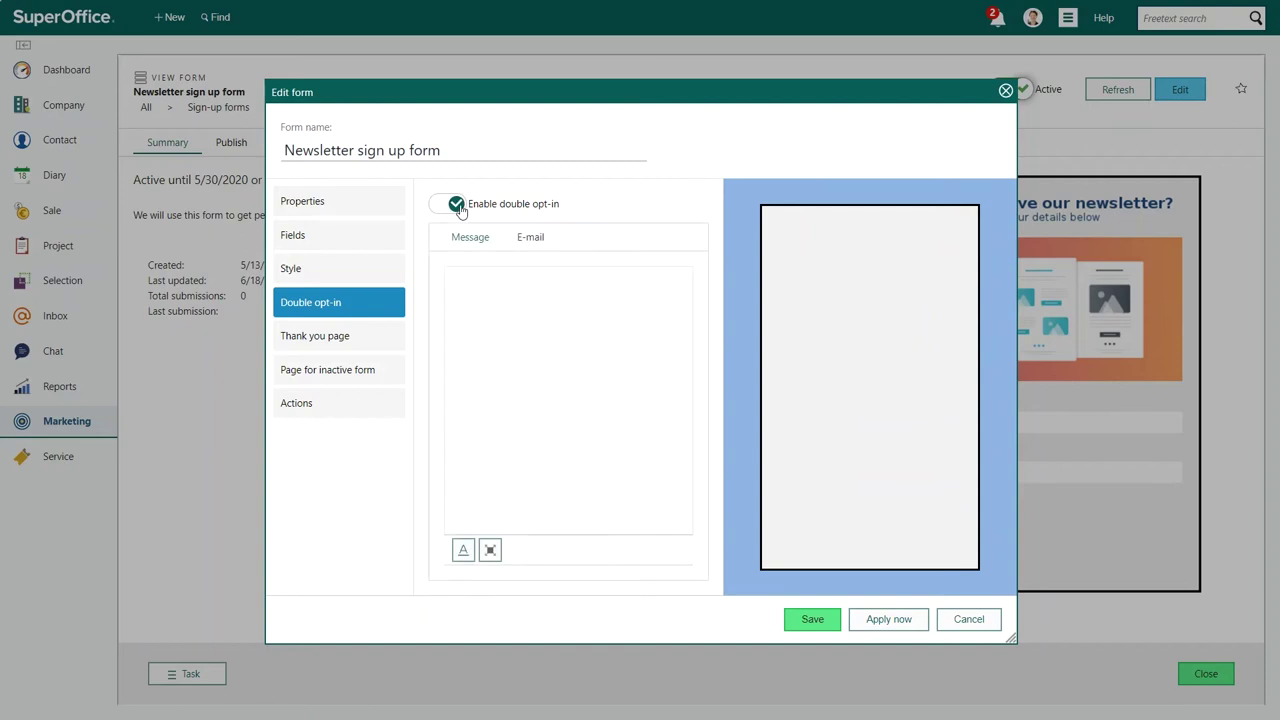
Step: Write the double opt-in message asking subscribers to confirm their email address, and format all its text as Verdana, size 18
left_click(463, 550)
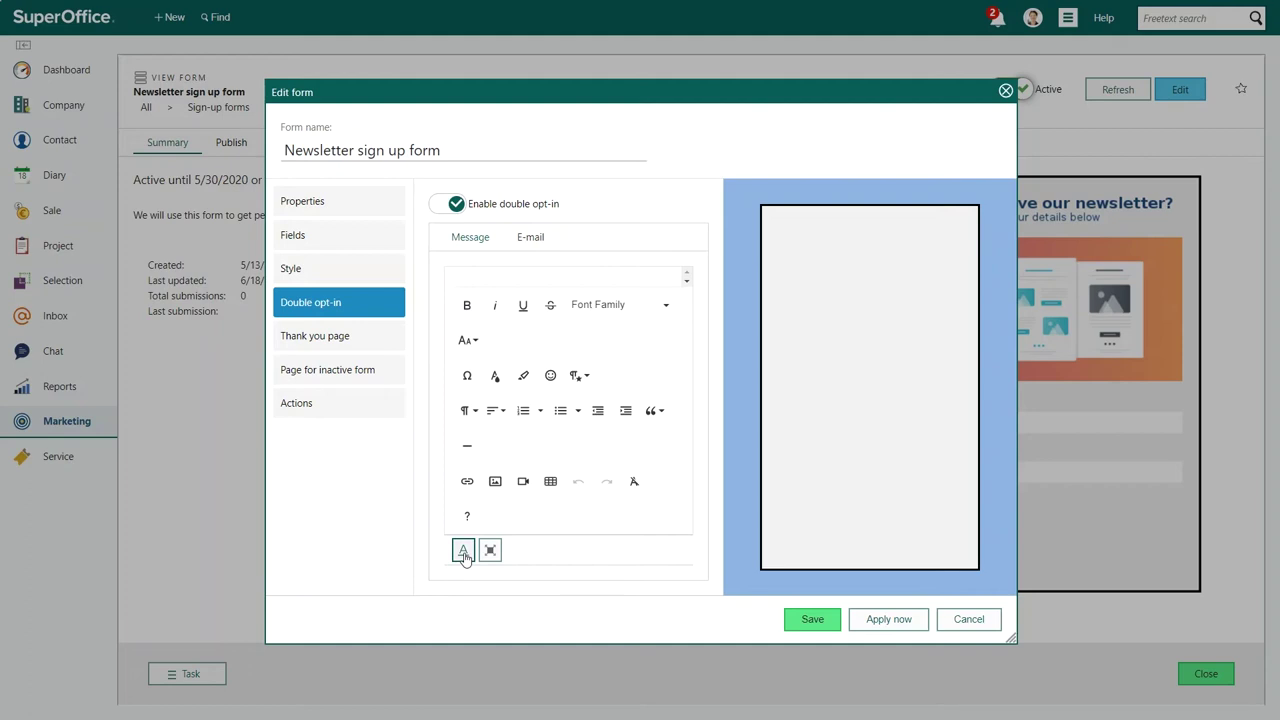
left_click(490, 551)
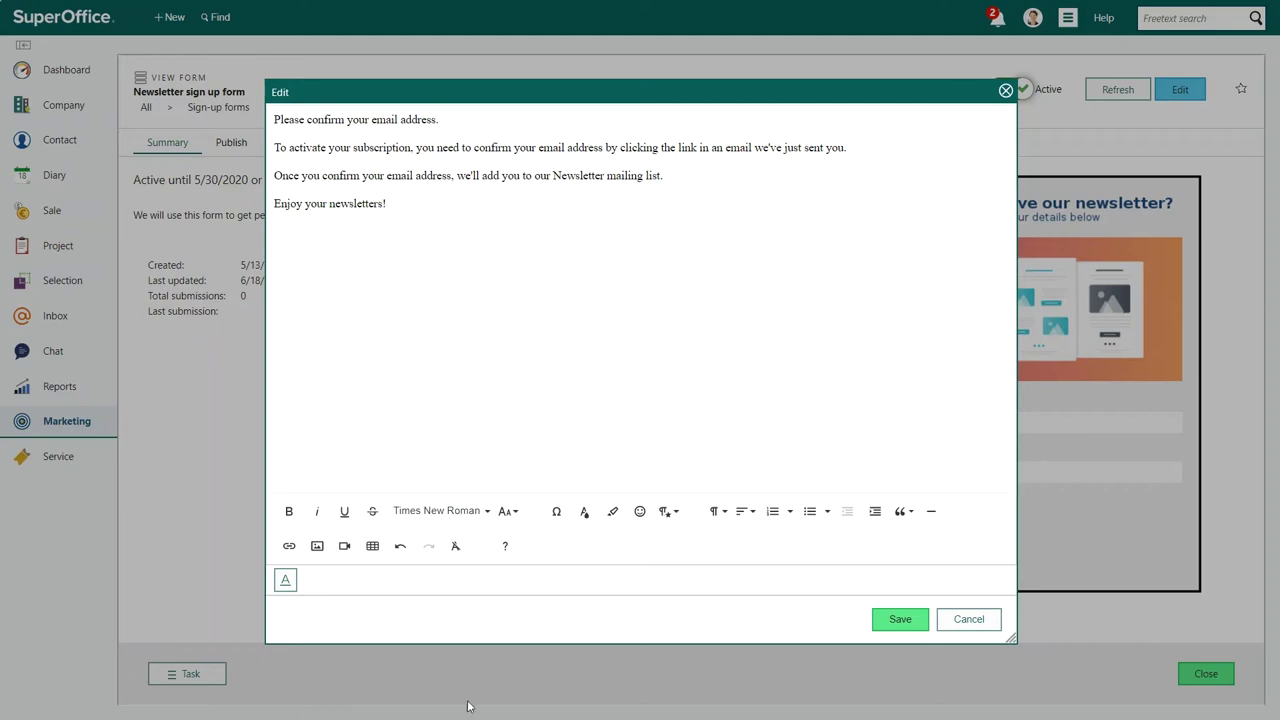
left_click_drag(410, 204, 275, 120)
left_click(488, 511)
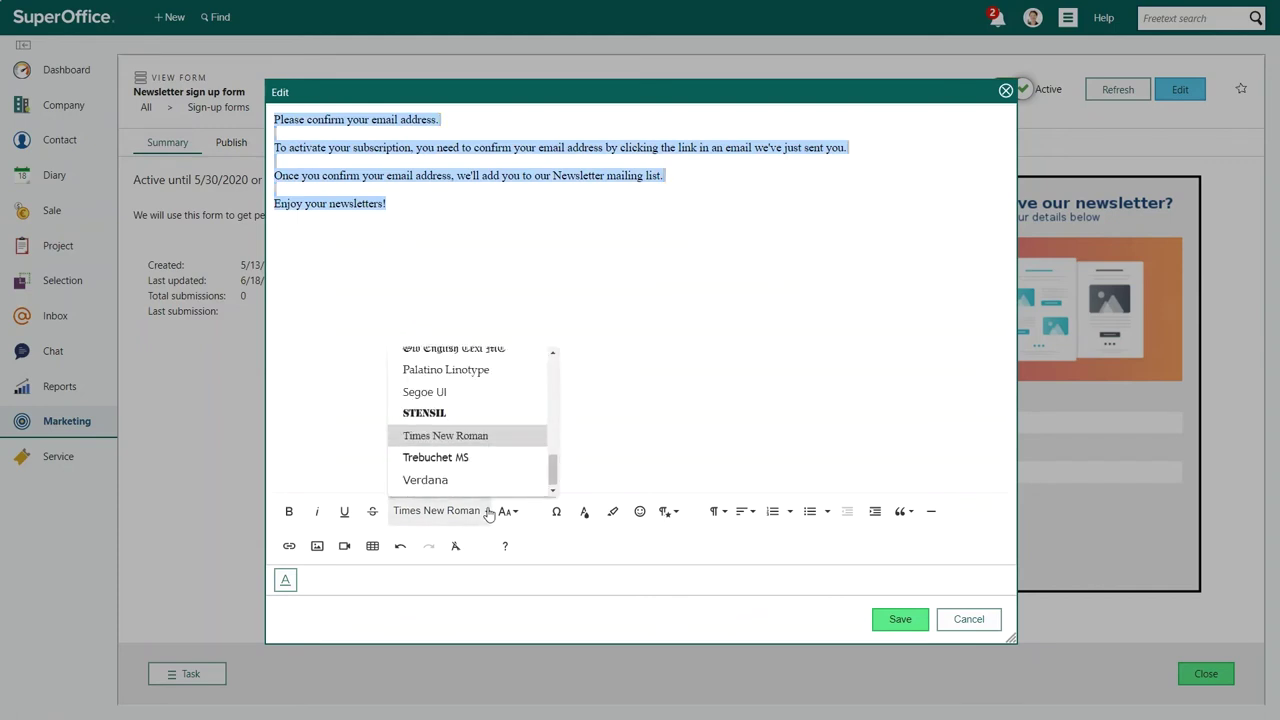
left_click(478, 481)
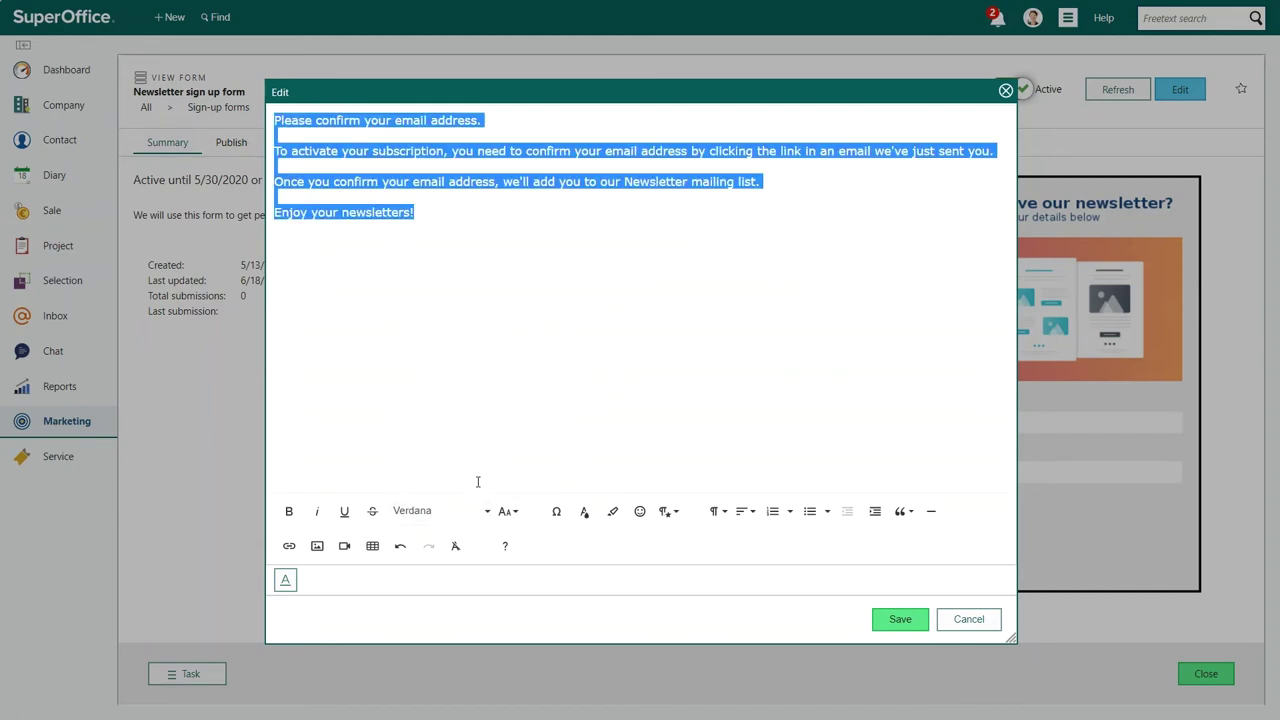
left_click(508, 511)
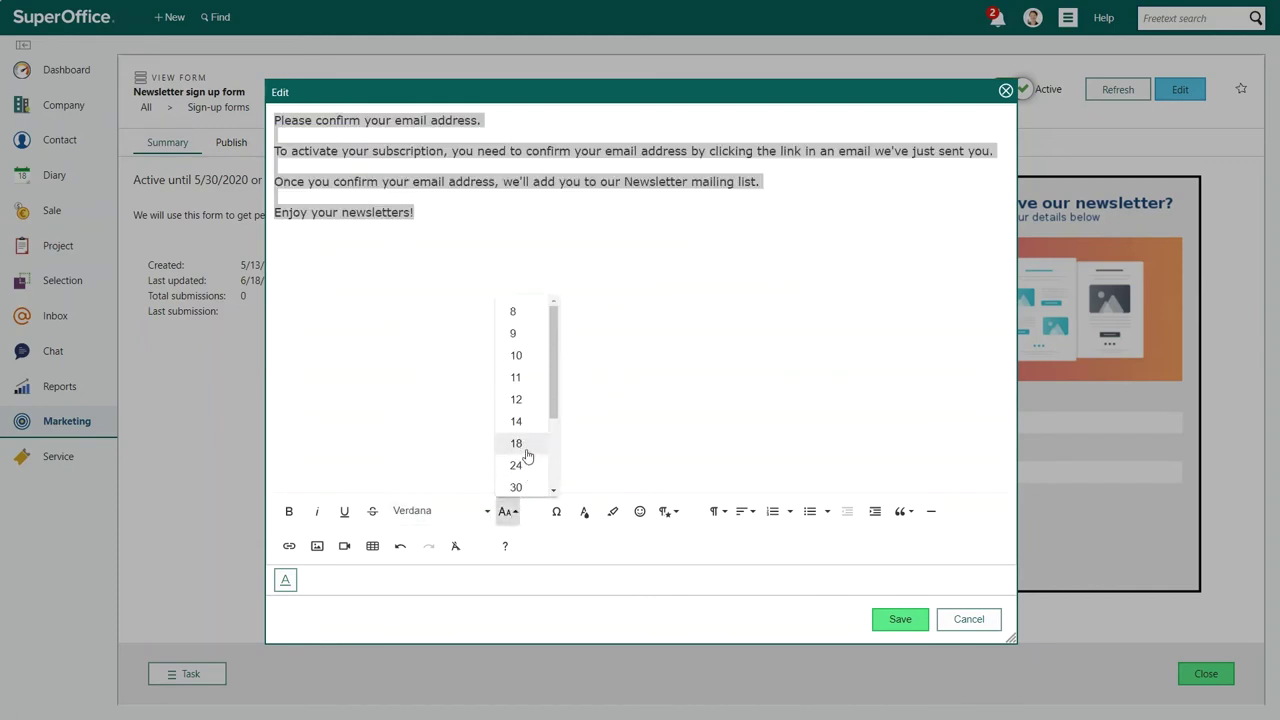
left_click(526, 450)
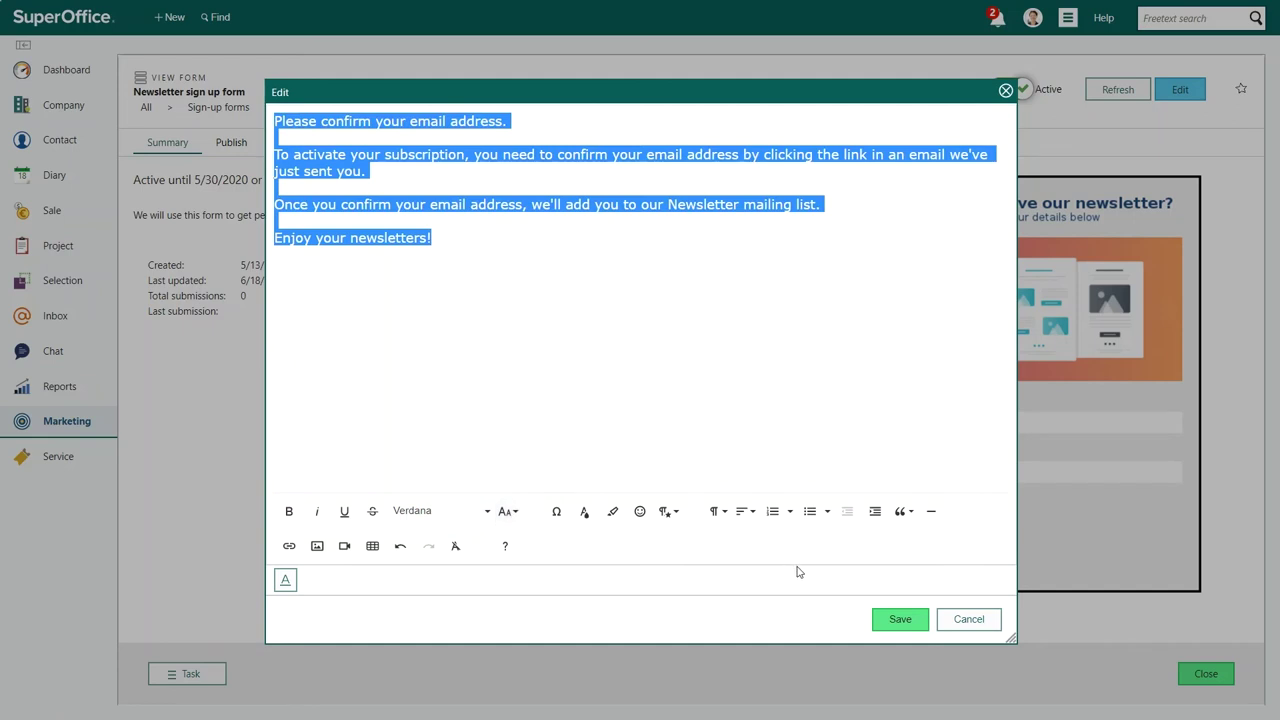
left_click(898, 620)
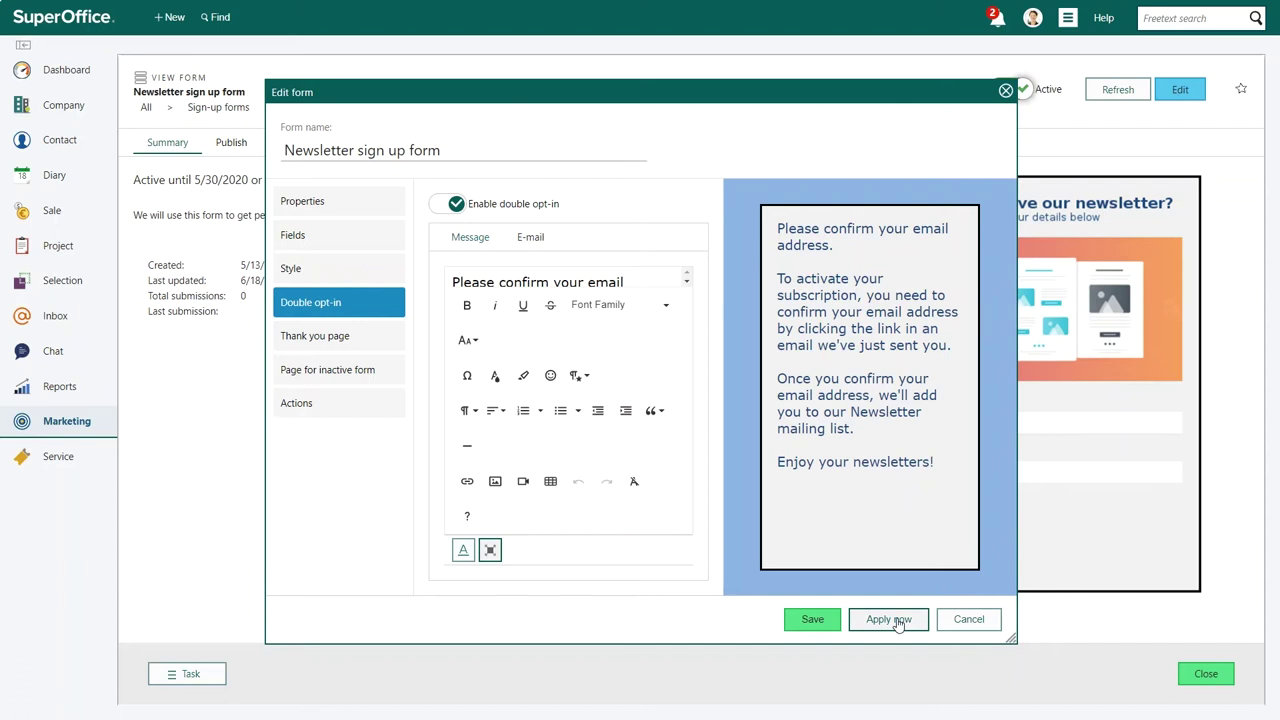
Step: Write a confirmation e-mail text beginning "You are almost there!", asking to confirm the address for a monthly newsletter, and insert the confirmation link below it
left_click(530, 240)
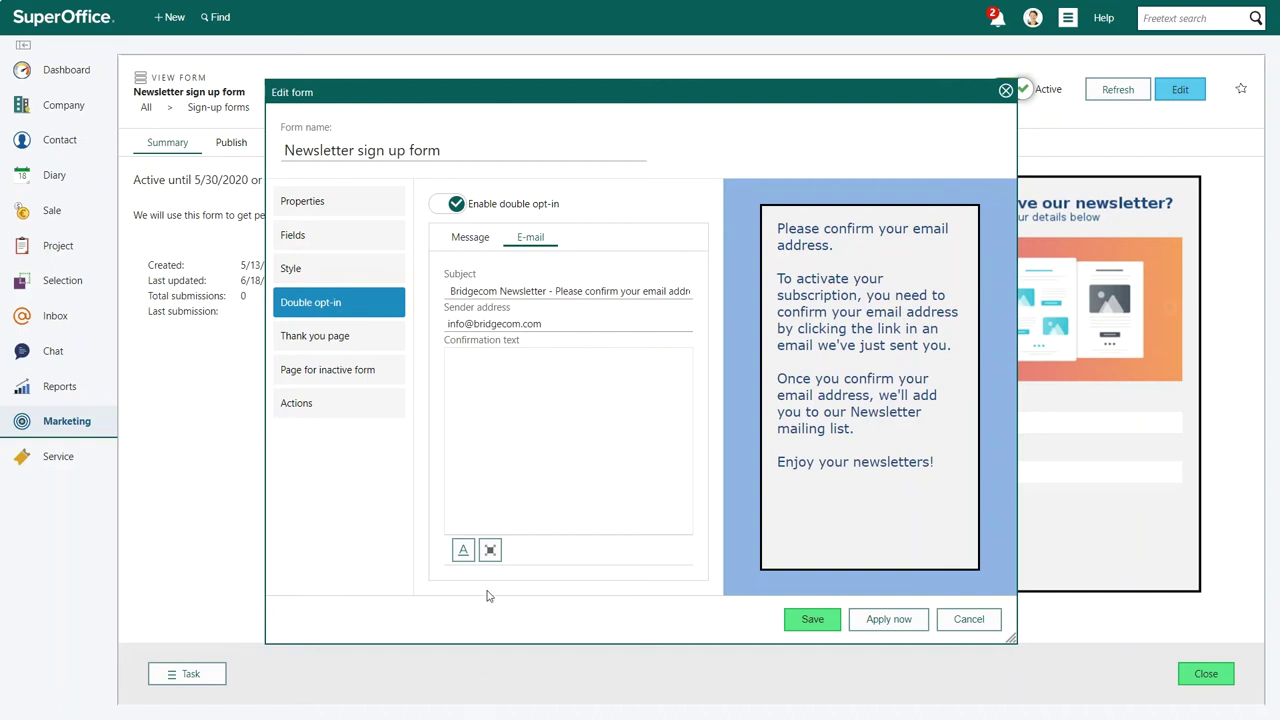
left_click(490, 550)
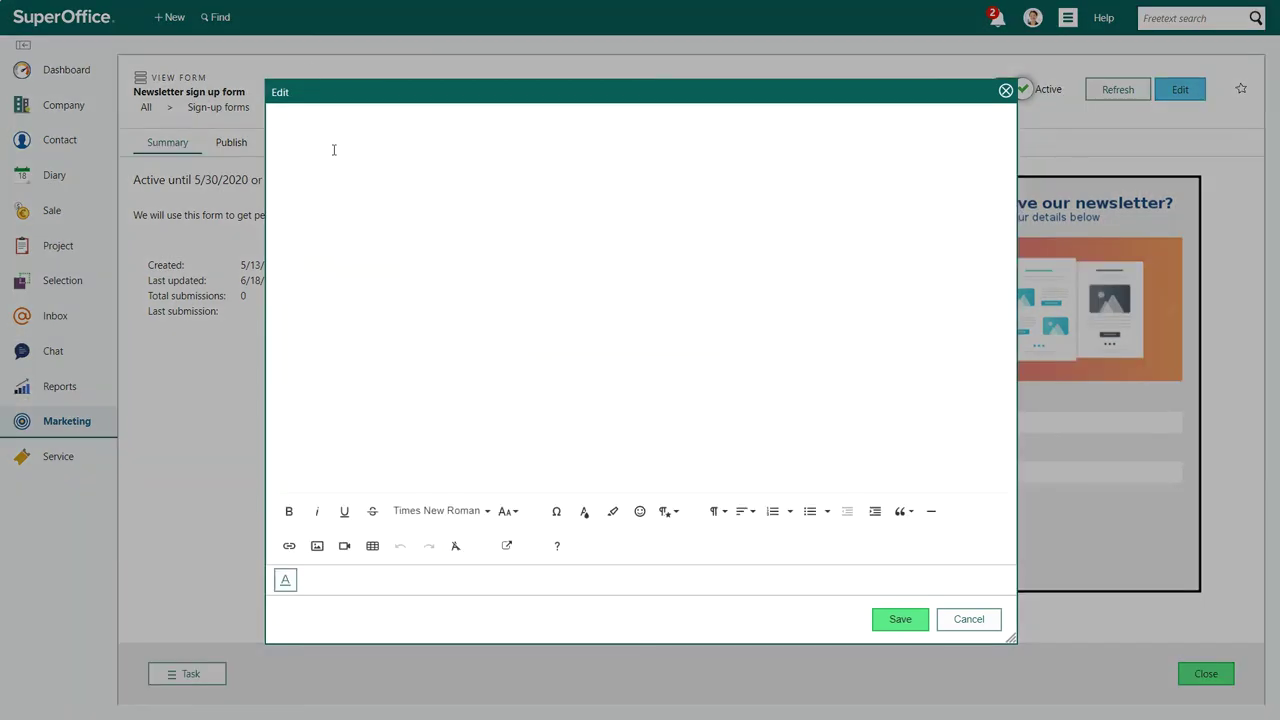
type("You are almost there! Please click the link below to confirm you email address, and we'll be sure to send you a newsletter every month.")
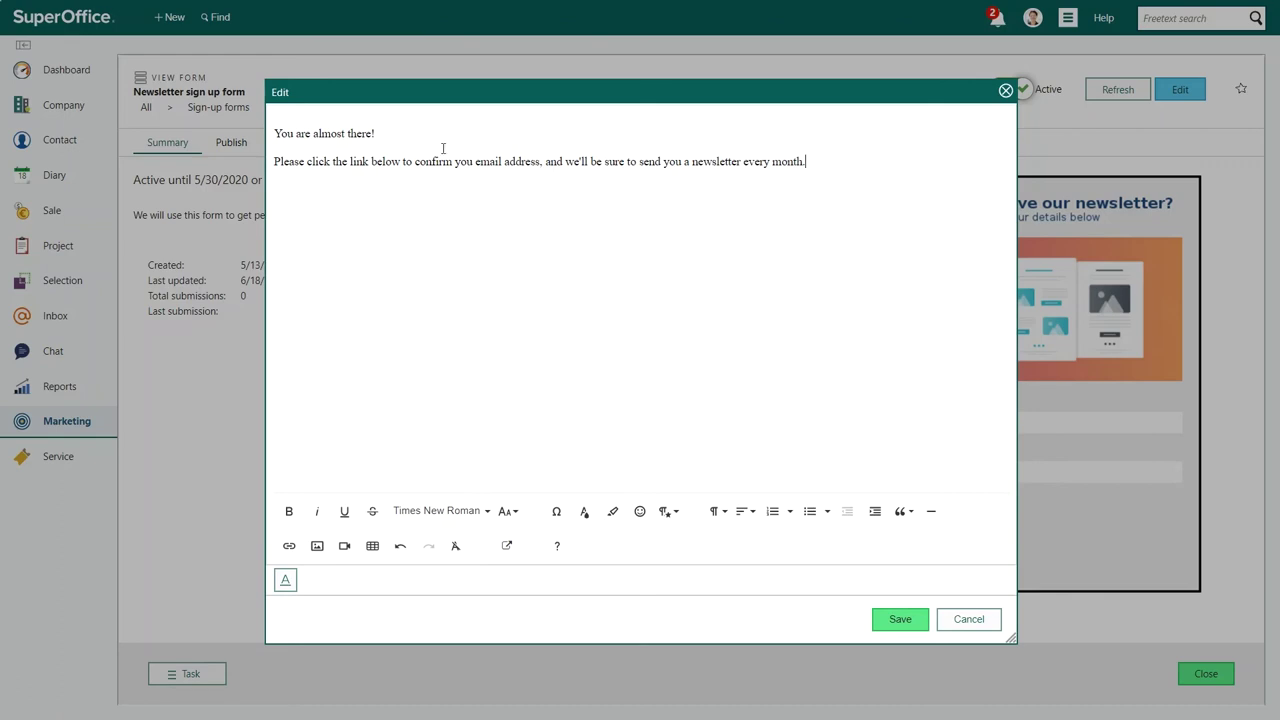
key("Return")
left_click(505, 550)
Step: Change the confirmation link's text to "Yes, sign me up!" and set it to open in a new tab
left_click_drag(338, 190, 276, 193)
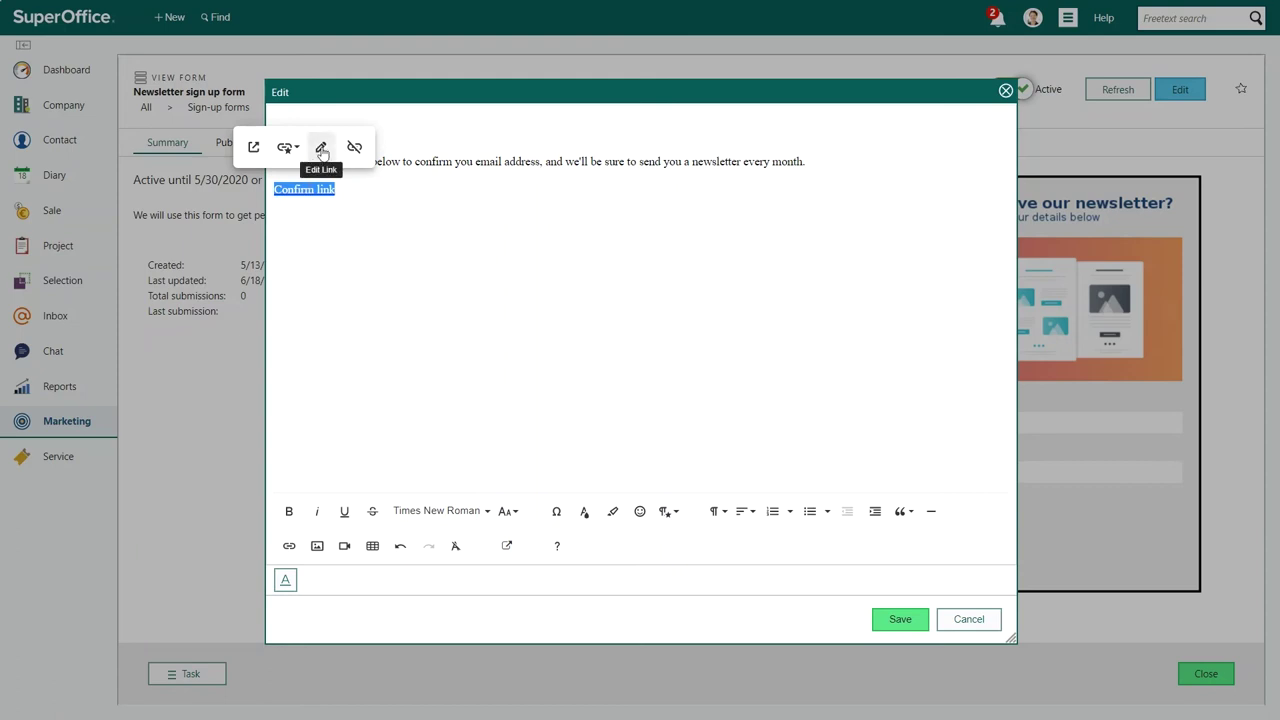
left_click(321, 149)
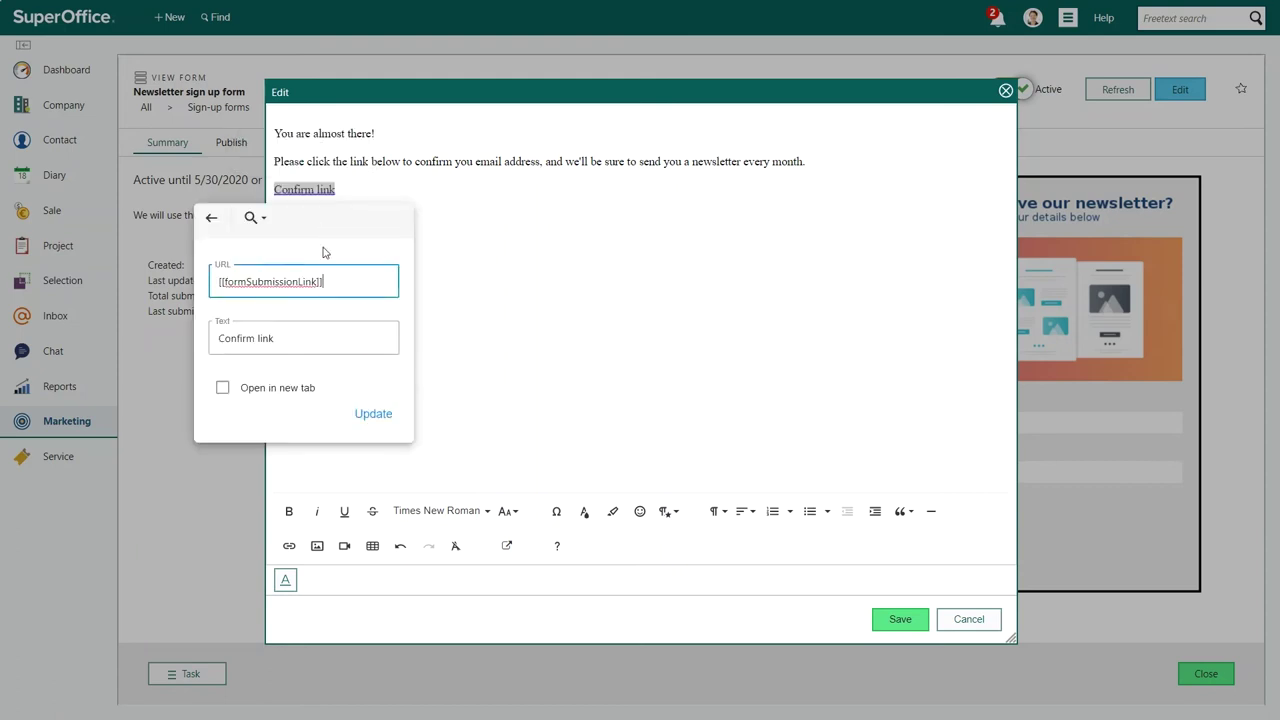
left_click_drag(305, 340, 198, 347)
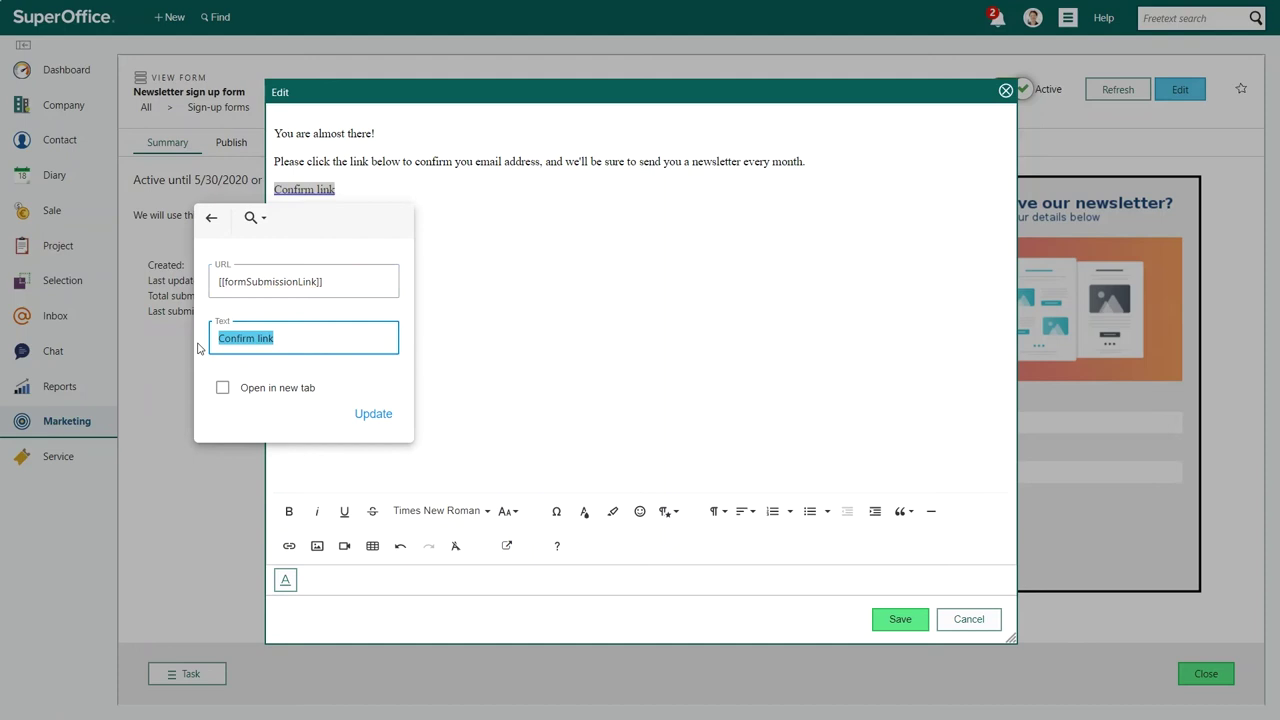
type("Yes, sign me up!")
left_click(222, 388)
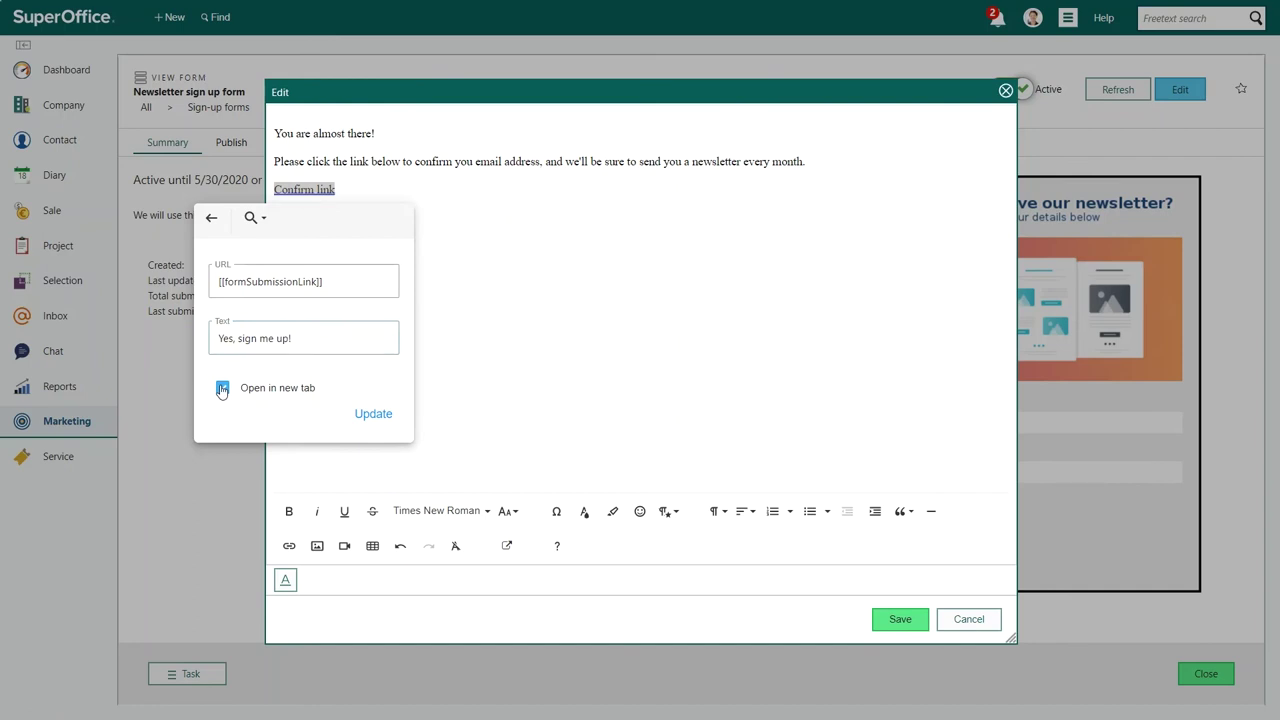
left_click(373, 414)
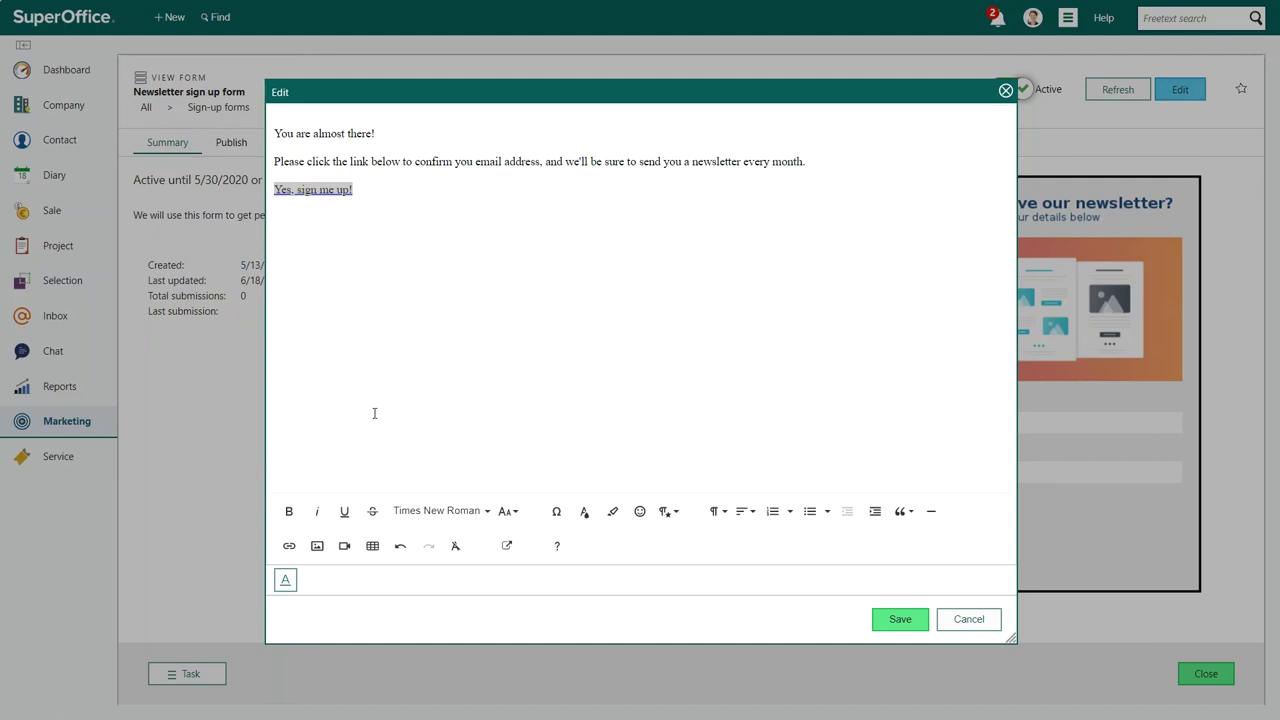
Step: Apply the Thick style to the "Yes, sign me up!" link, and save the confirmation text and the form
left_click(333, 188)
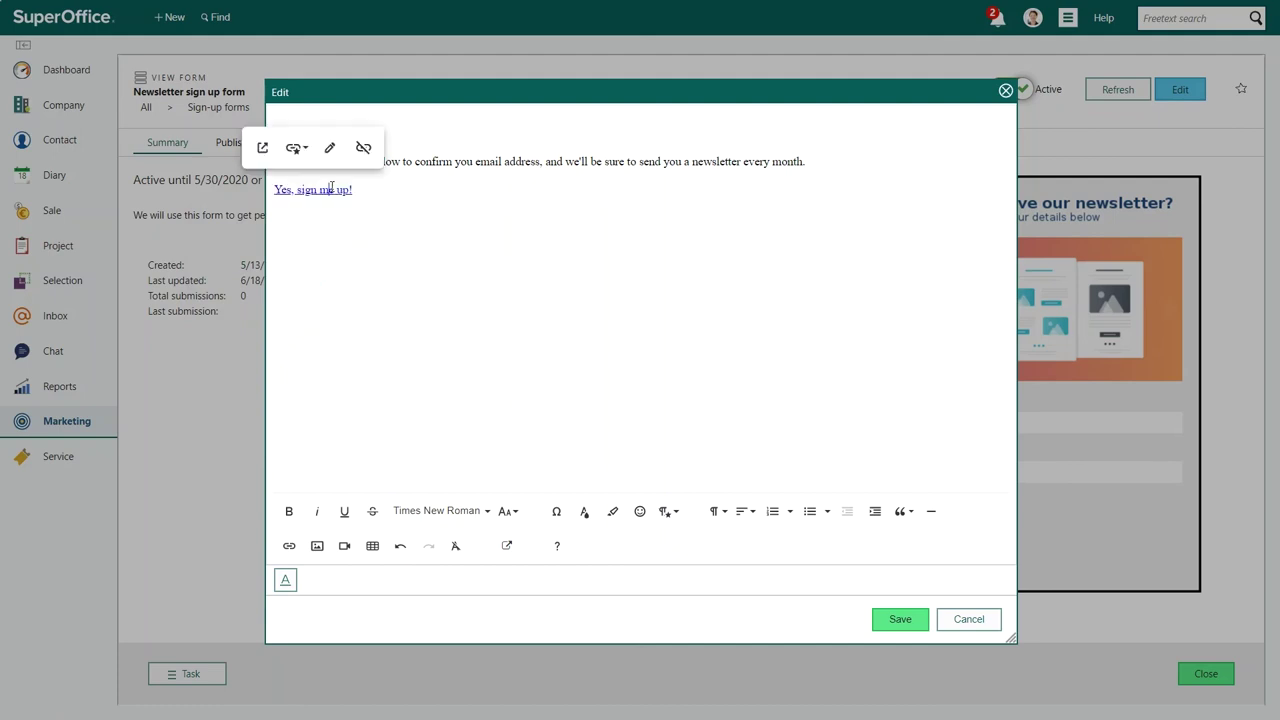
left_click(296, 149)
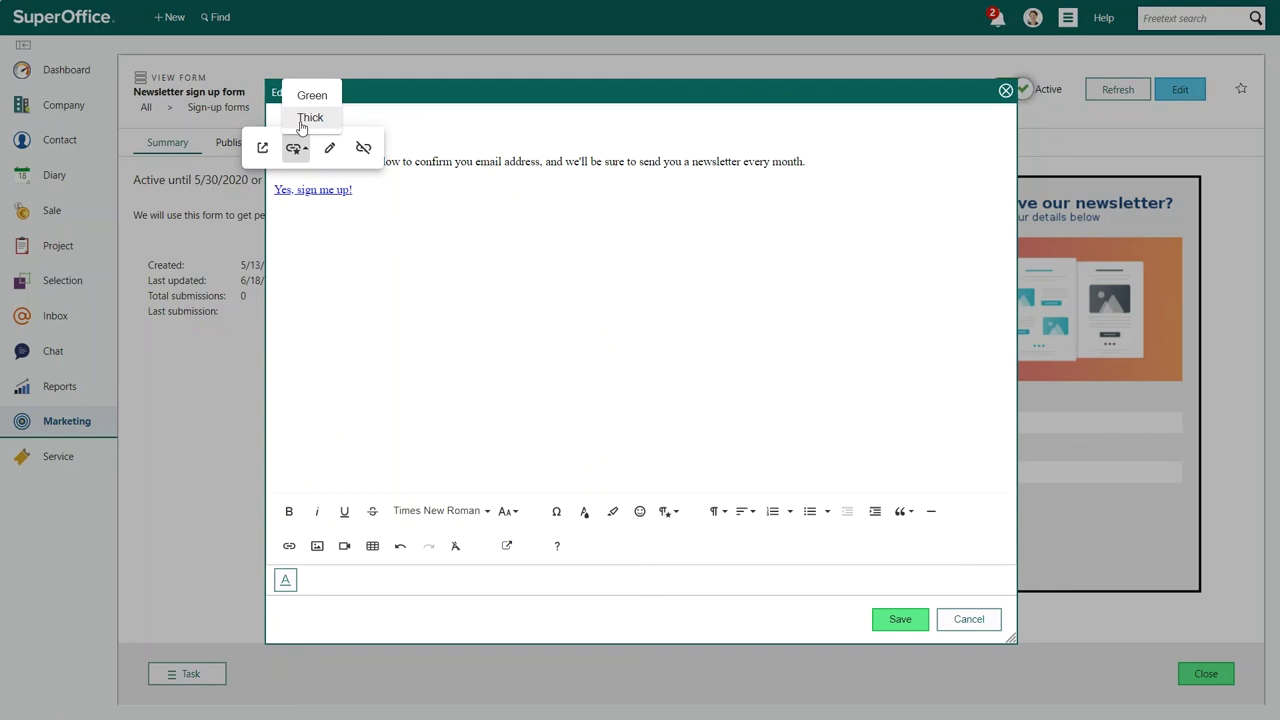
left_click(328, 120)
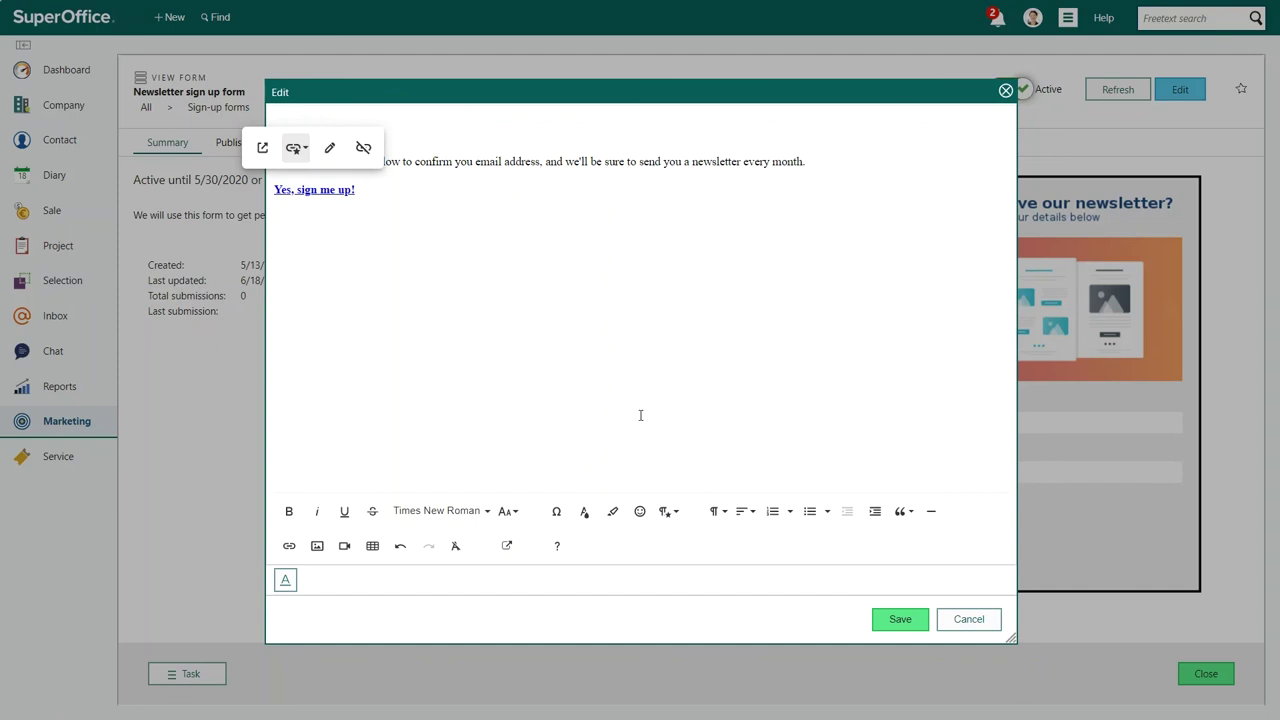
left_click(900, 620)
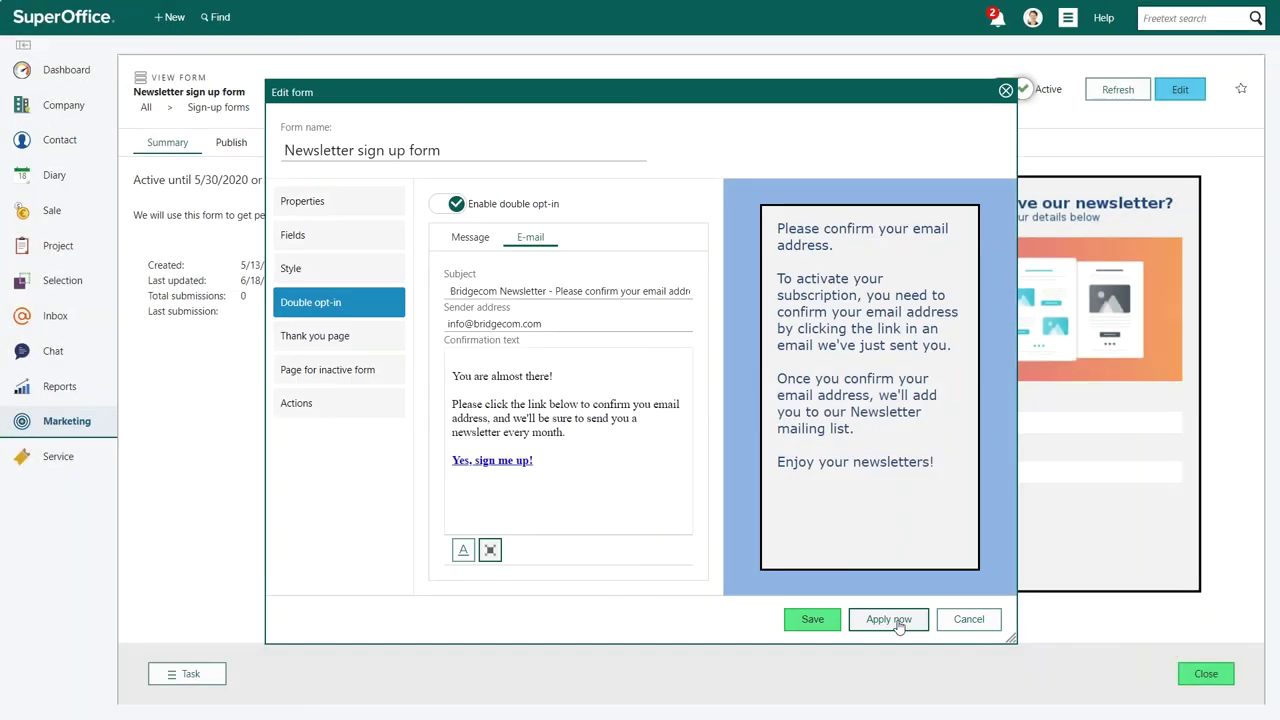
left_click(809, 620)
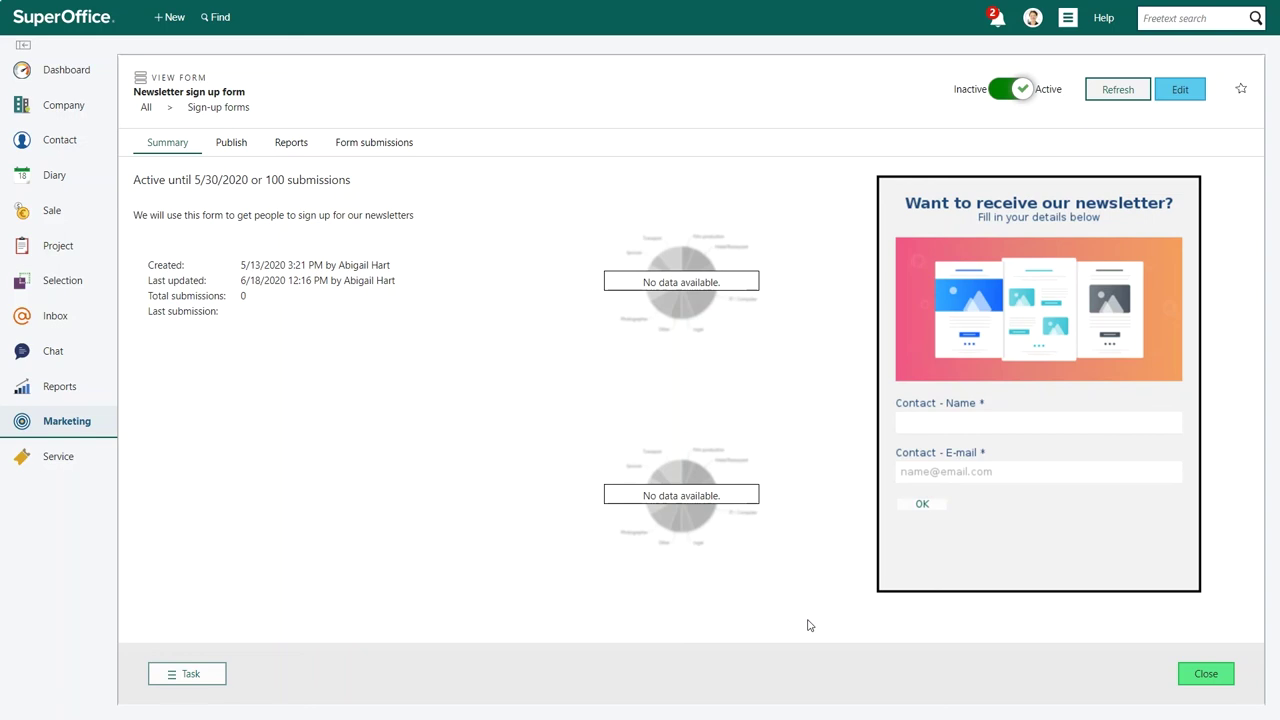